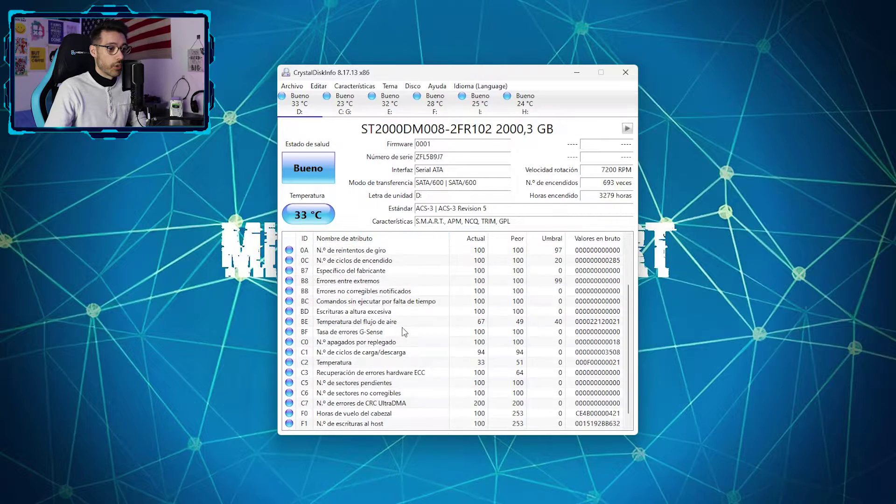
Review the health status, temperature and S.M.A.R.T. attributes of each drive, from D: through C:/G:, E:, F:, I: and H:
{"action": "scroll", "coordinate": [371, 309], "scroll_direction": "up", "scroll_amount": 3}
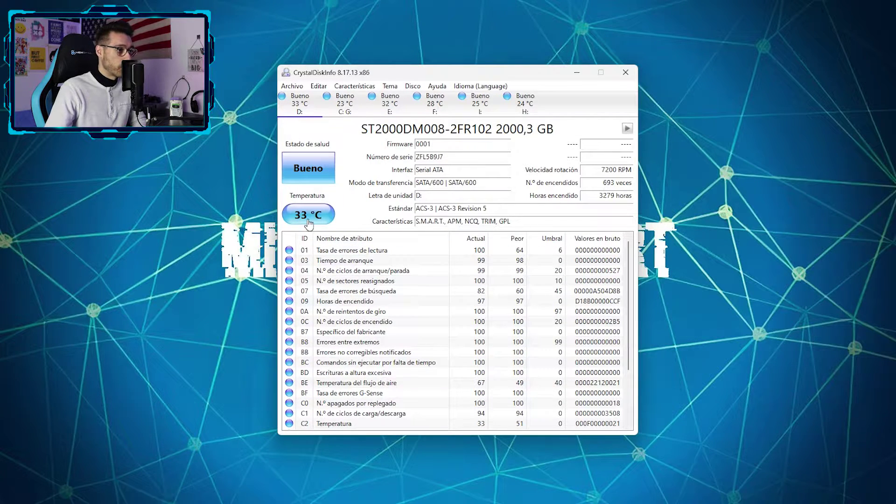
{"action": "left_click", "coordinate": [346, 104]}
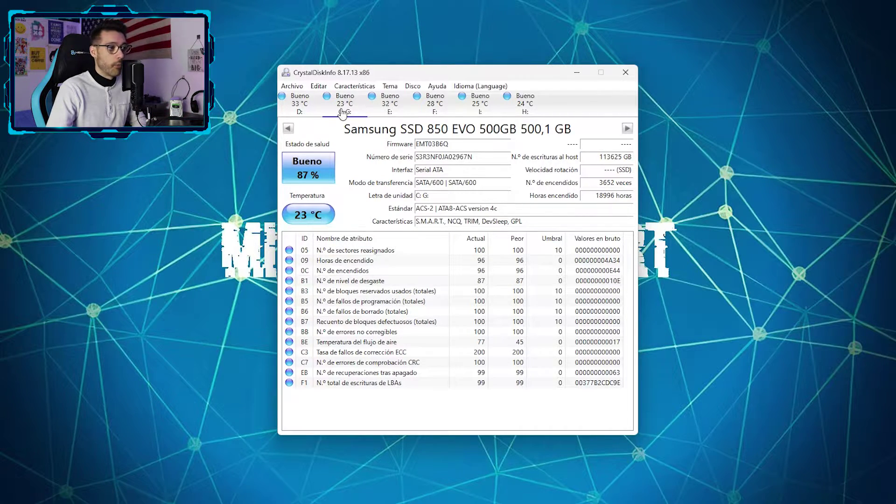
{"action": "mouse_move", "coordinate": [346, 112]}
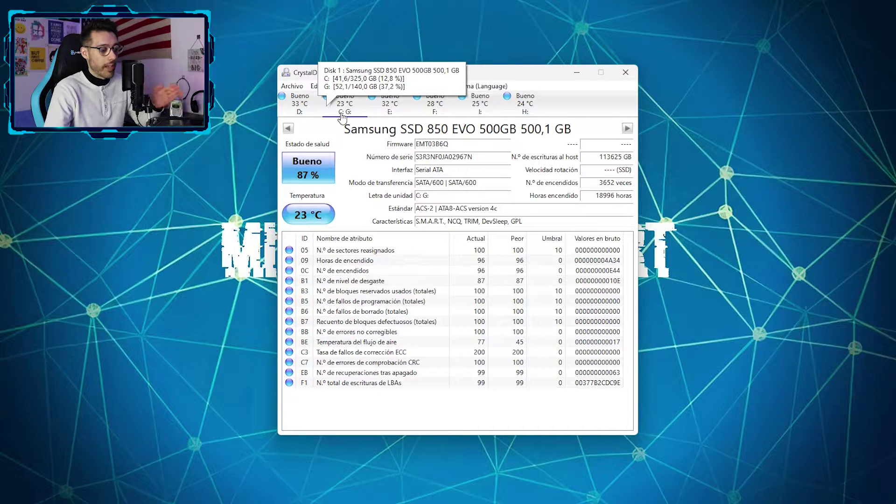
{"action": "left_click", "coordinate": [390, 111]}
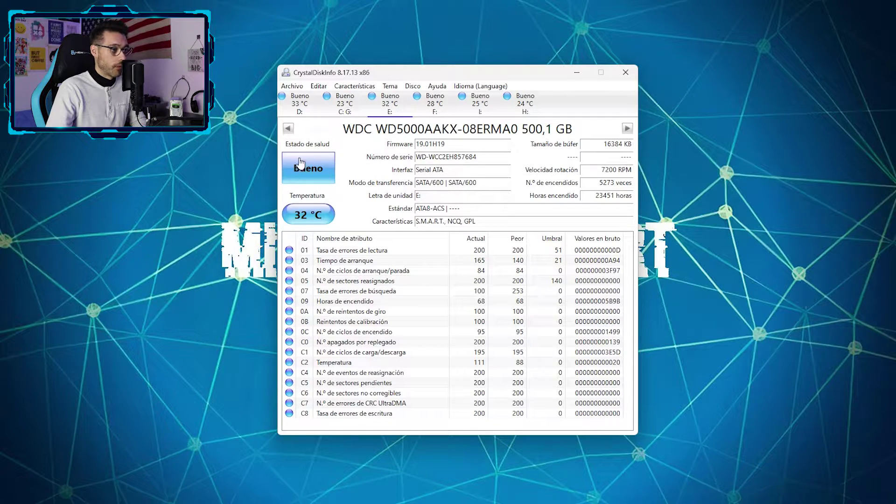
{"action": "left_click", "coordinate": [438, 108]}
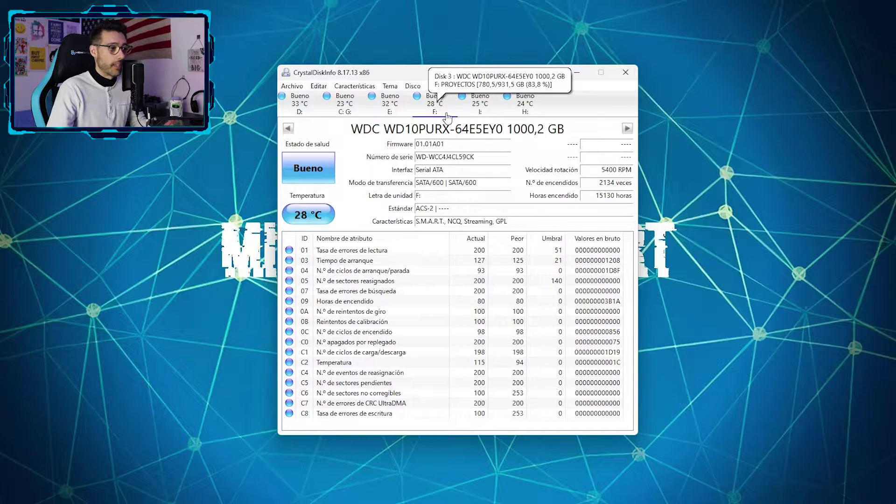
{"action": "left_click", "coordinate": [483, 111]}
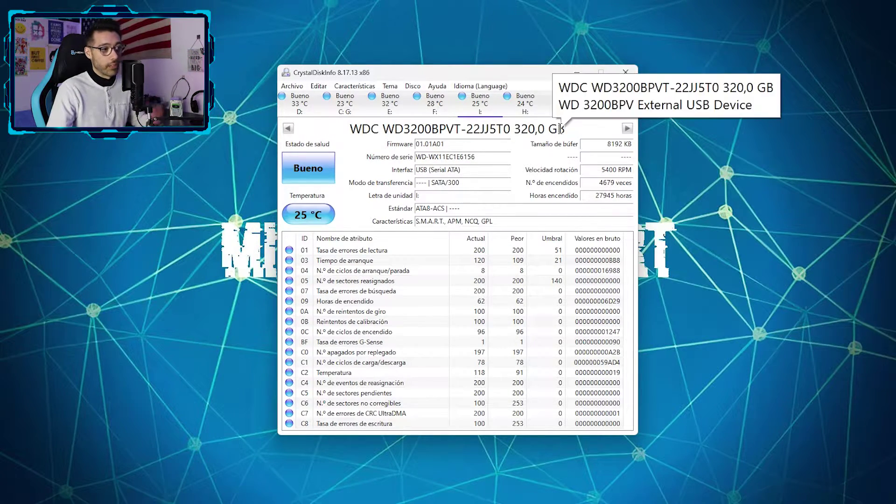
{"action": "left_click", "coordinate": [526, 104]}
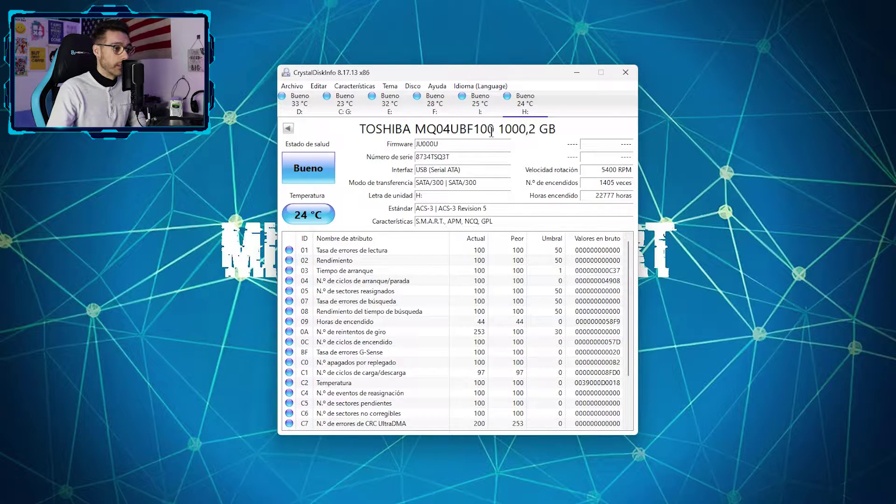
{"action": "scroll", "coordinate": [389, 323], "scroll_direction": "down", "scroll_amount": 2}
{"action": "scroll", "coordinate": [389, 323], "scroll_direction": "up", "scroll_amount": 2}
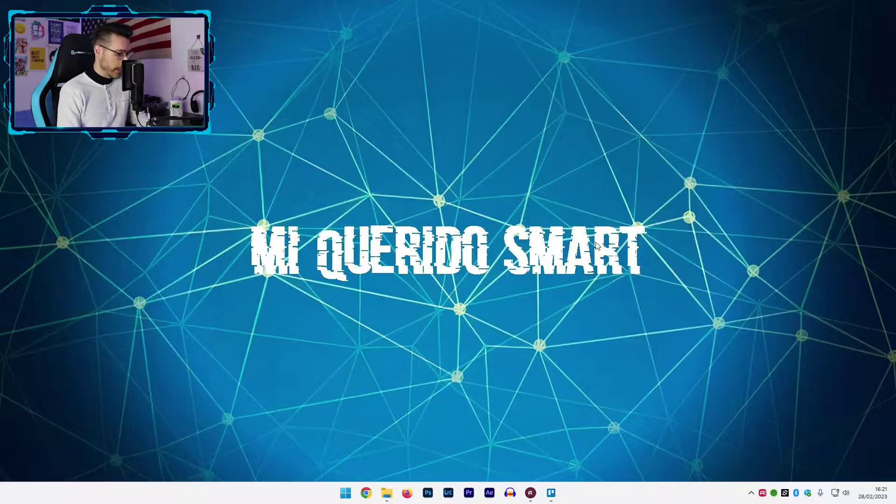
Open CrystalDiskMark and select the C: drive as the one to benchmark
{"action": "key", "text": "super"}
{"action": "type", "text": "crysta"}
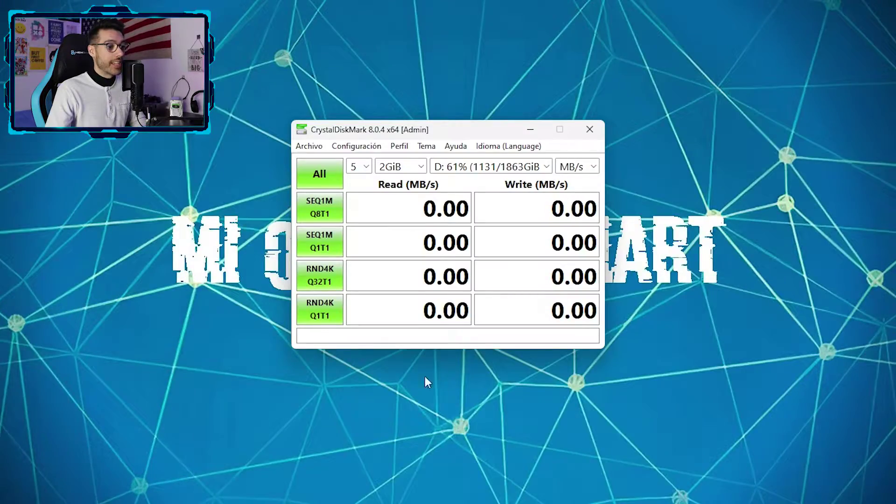
{"action": "left_click", "coordinate": [465, 169]}
{"action": "left_click", "coordinate": [464, 180]}
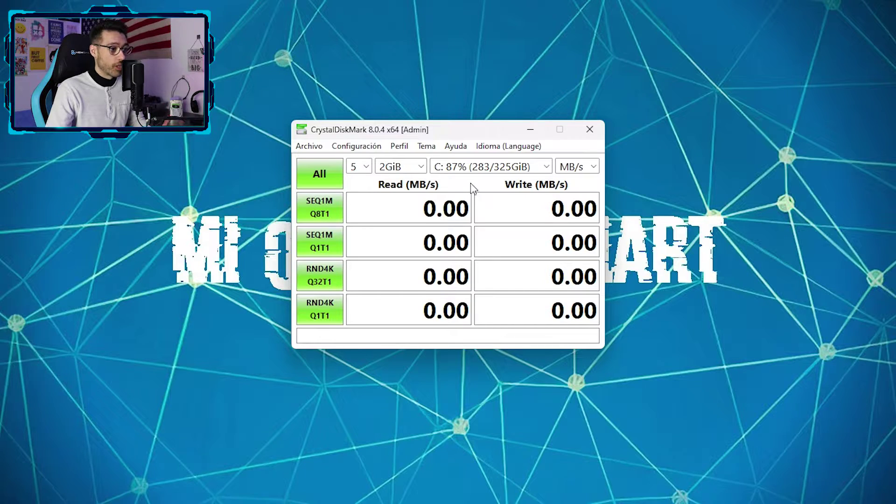
Set the benchmark to 8 passes with a 4GiB test size in MB/s and run all tests on C:
{"action": "left_click", "coordinate": [421, 169]}
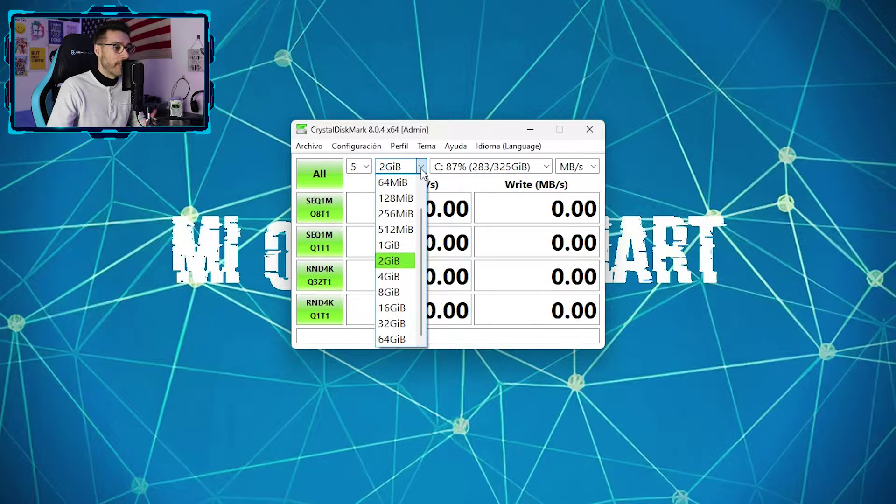
{"action": "left_click", "coordinate": [400, 278]}
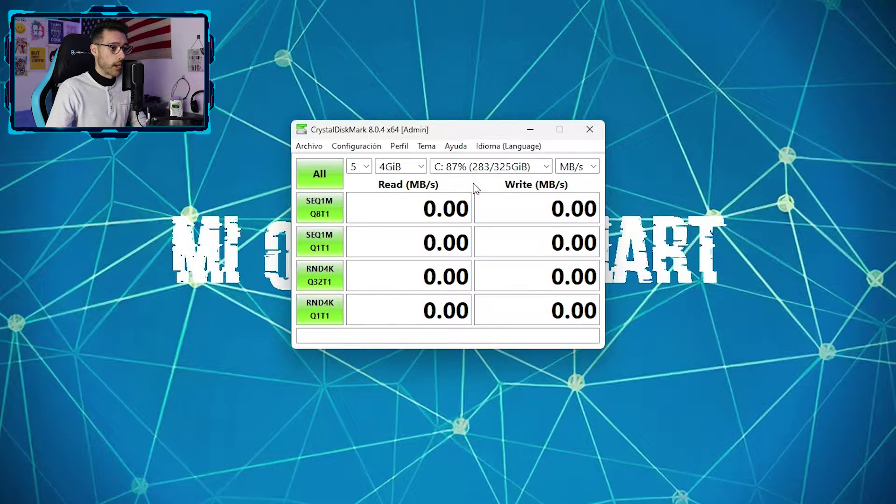
{"action": "left_click", "coordinate": [590, 168]}
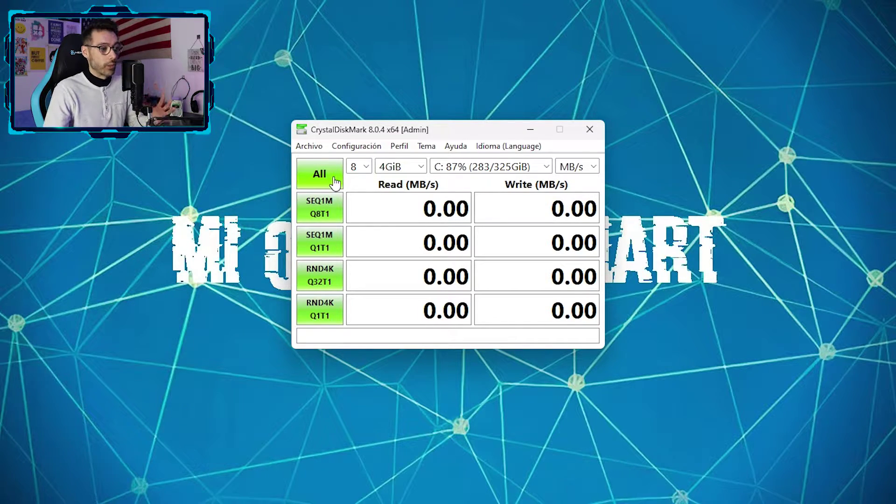
{"action": "left_click", "coordinate": [320, 175]}
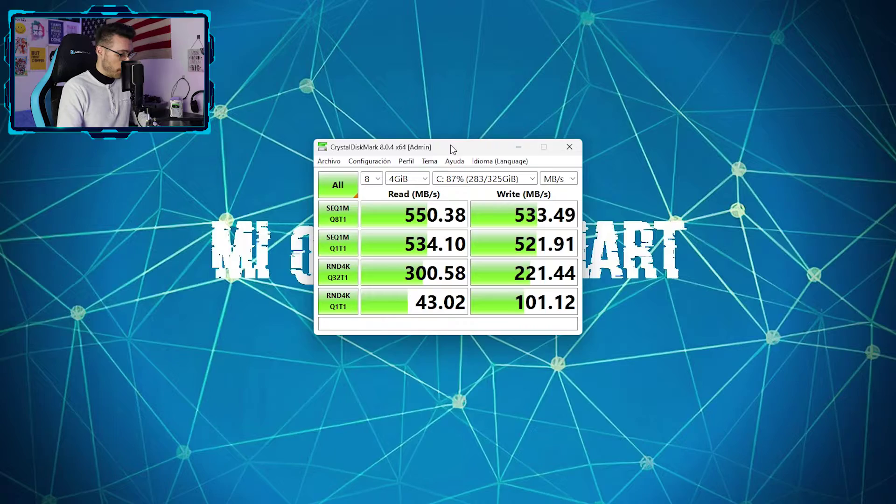
Open CrystalDiskInfo with administrator permission and check the model name of the drive holding C: and G:
{"action": "key", "text": "super"}
{"action": "type", "text": "crys"}
{"action": "key", "text": "Return"}
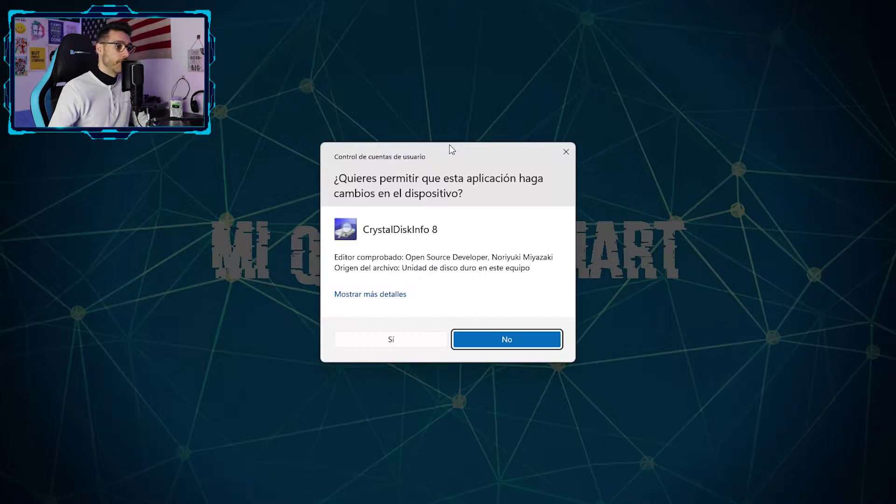
{"action": "left_click", "coordinate": [403, 335]}
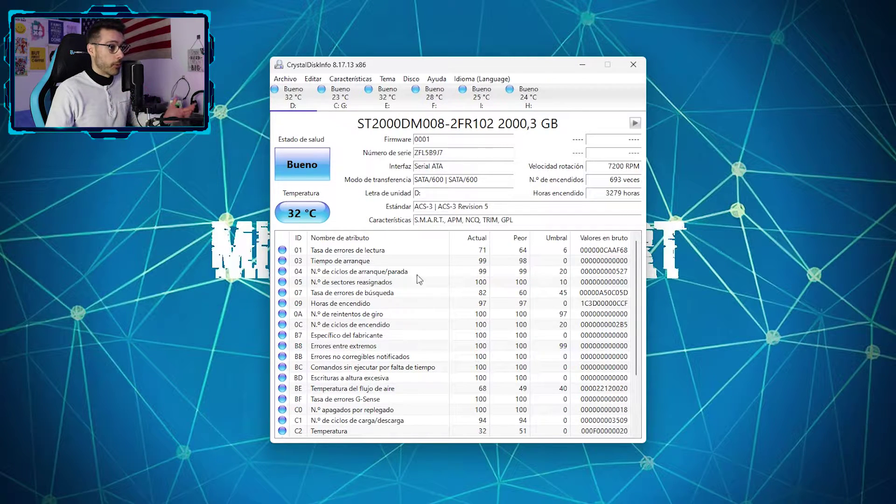
{"action": "left_click", "coordinate": [348, 105]}
{"action": "left_click_drag", "start_coordinate": [340, 125], "coordinate": [520, 125]}
{"action": "left_click", "coordinate": [516, 126]}
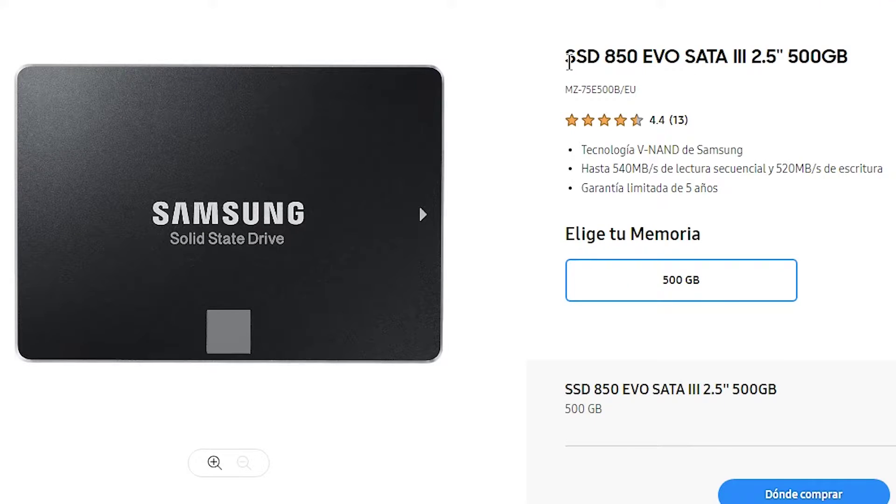
Compare the rated read and write speeds on Samsung's SSD 850 EVO 500GB product page with the CrystalDiskMark results
{"action": "left_click_drag", "start_coordinate": [606, 56], "coordinate": [688, 56]}
{"action": "left_click", "coordinate": [741, 56]}
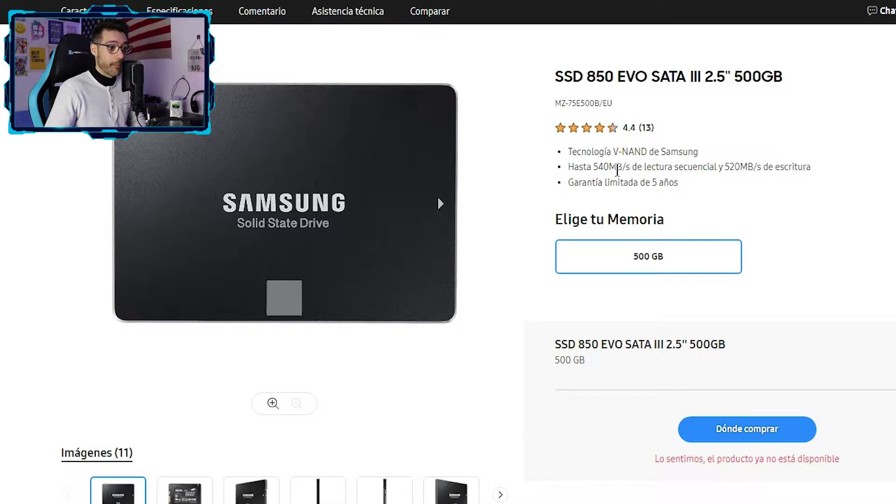
{"action": "left_click_drag", "start_coordinate": [593, 166], "coordinate": [704, 166]}
{"action": "left_click_drag", "start_coordinate": [725, 167], "coordinate": [728, 168]}
{"action": "left_click", "coordinate": [729, 168]}
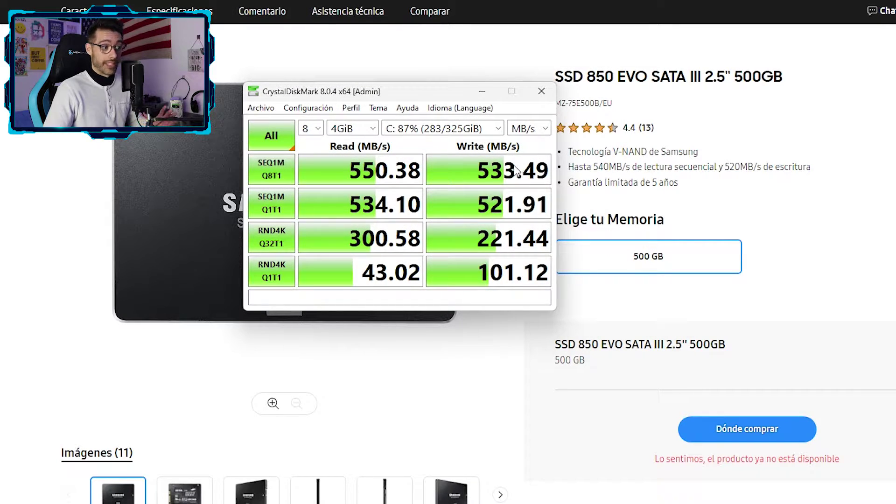
{"action": "left_click_drag", "start_coordinate": [396, 93], "coordinate": [536, 96]}
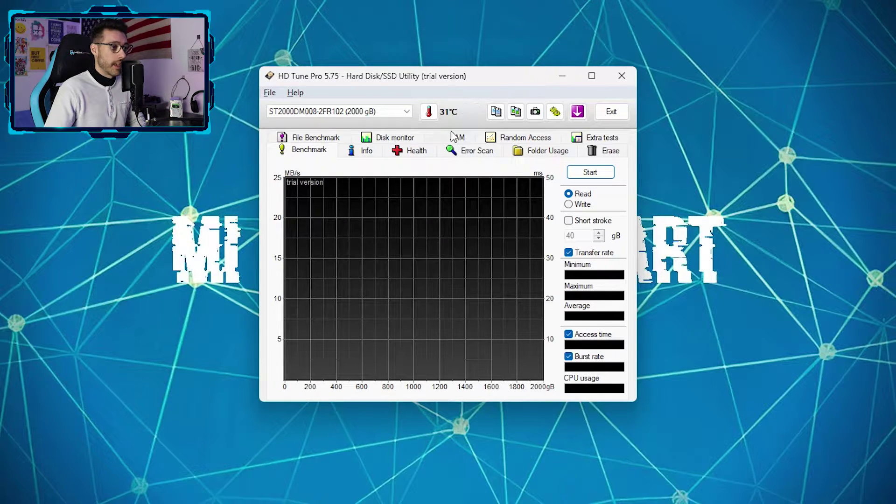
In HD Tune Pro, select the Samsung SSD 850 EVO 500GB and start the read benchmark
{"action": "left_click", "coordinate": [383, 113]}
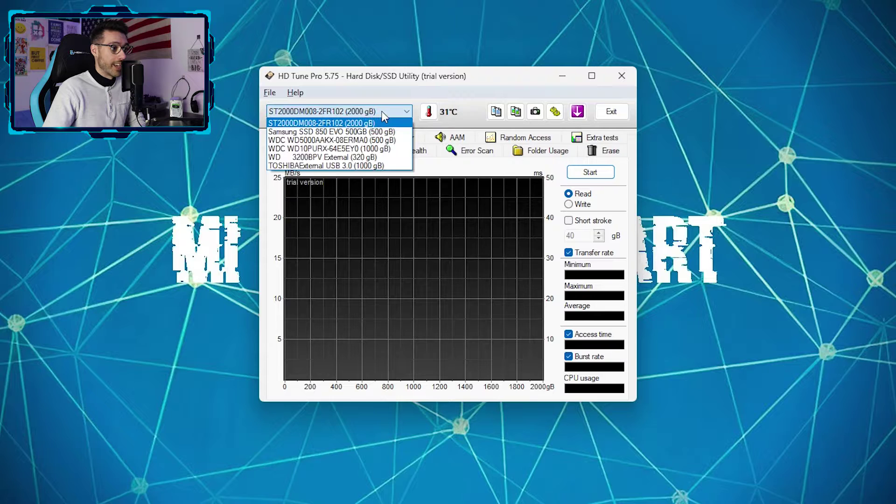
{"action": "left_click", "coordinate": [332, 132]}
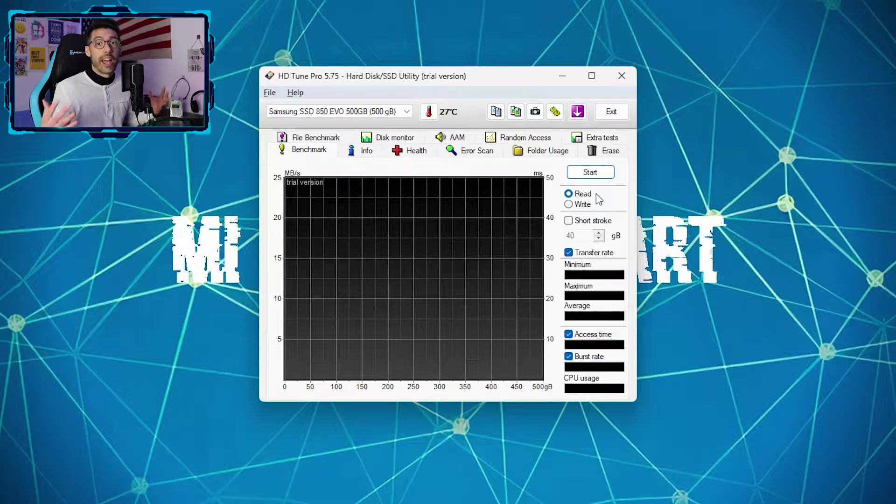
{"action": "left_click", "coordinate": [591, 174]}
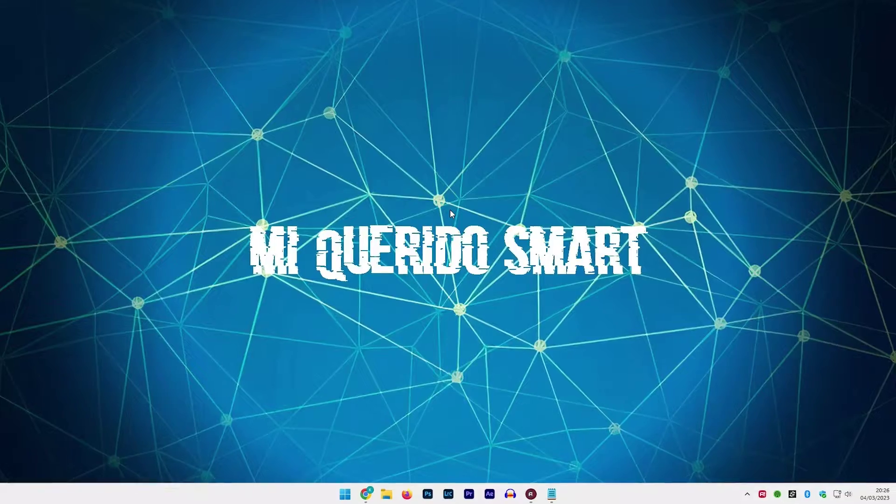
Open Command Prompt as administrator and run dism /online /cleanup-image /restorehealth
{"action": "key", "text": "super"}
{"action": "type", "text": "cmd"}
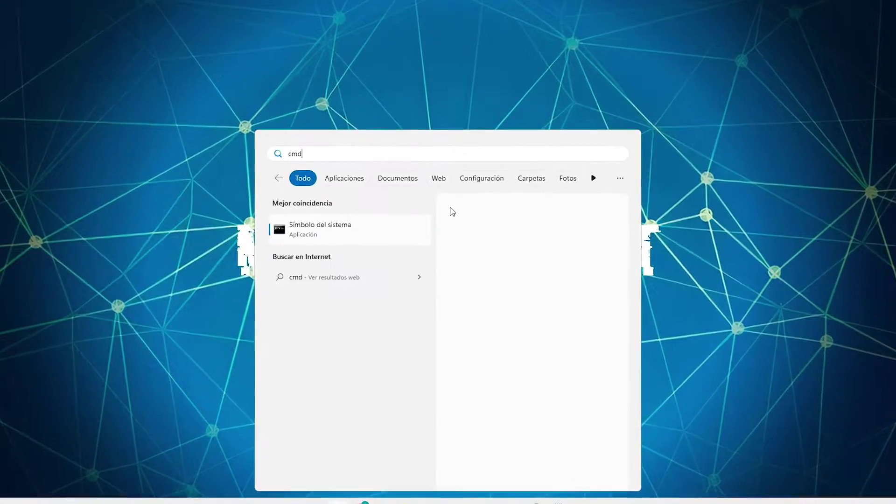
{"action": "left_click", "coordinate": [491, 320]}
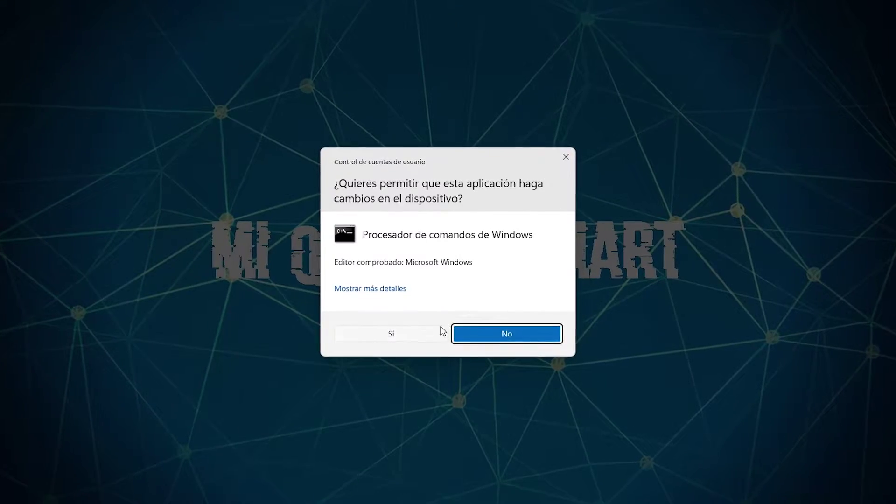
{"action": "left_click", "coordinate": [441, 333]}
{"action": "left_click_drag", "start_coordinate": [333, 82], "coordinate": [470, 108]}
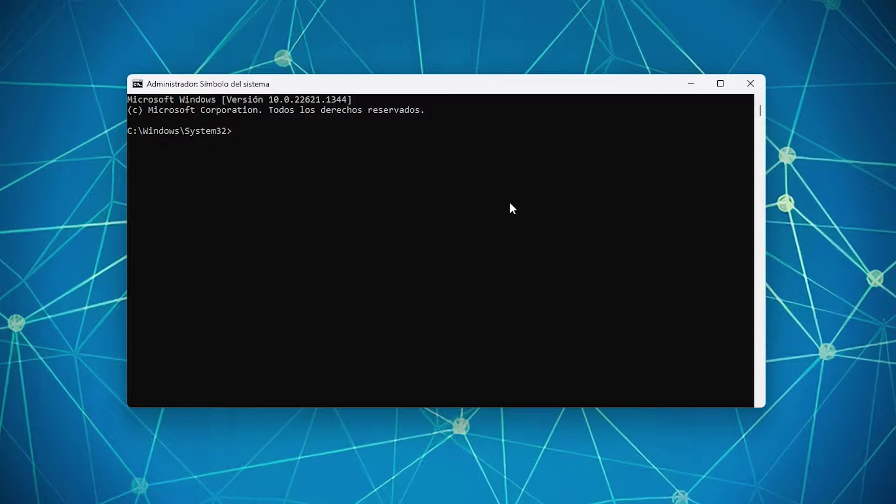
{"action": "type", "text": "dism /online /cleanup-image /restorehealth"}
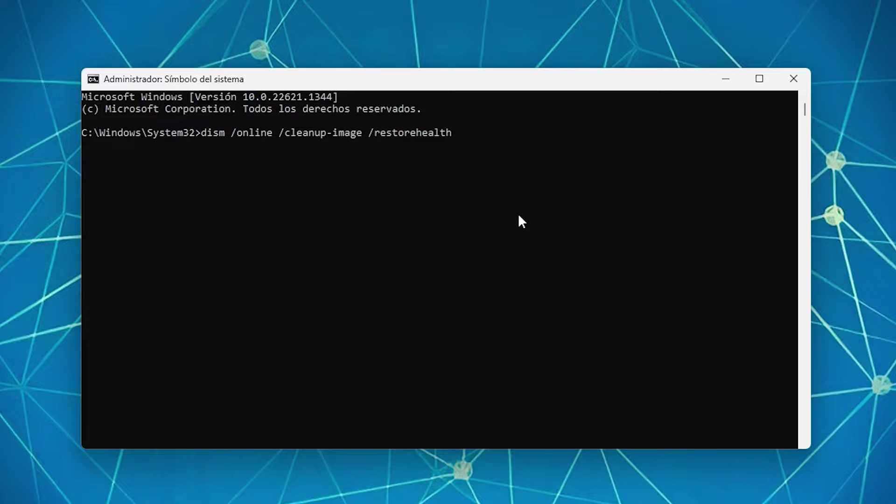
{"action": "key", "text": "Return"}
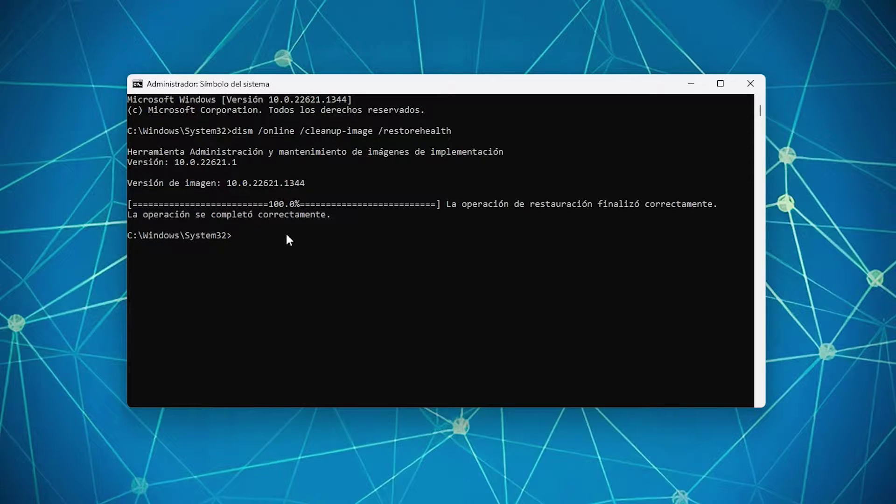
Check and repair the D: drive's file system with chkdsk D: /f
{"action": "type", "text": "chkdsk C: /f"}
{"action": "key", "text": "Left"}
{"action": "key", "text": "Left"}
{"action": "key", "text": "Left"}
{"action": "key", "text": "Left"}
{"action": "key", "text": "BackSpace"}
{"action": "type", "text": "D"}
{"action": "key", "text": "Return"}
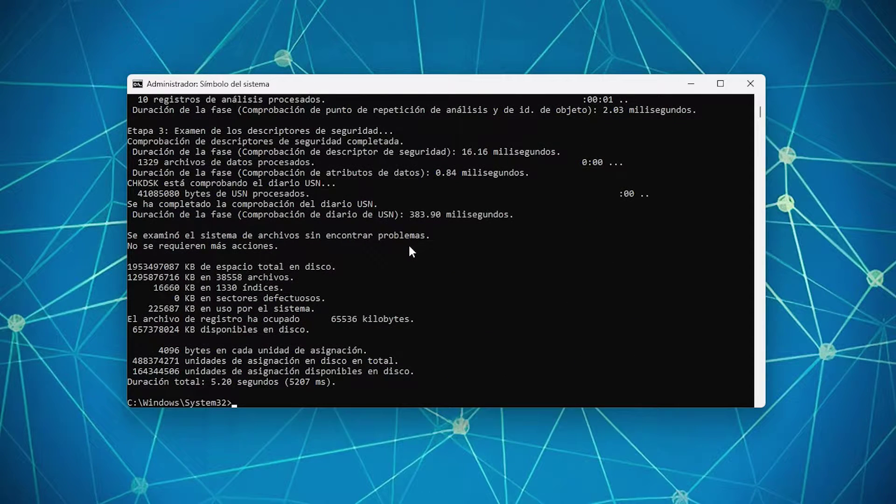
Run chkdsk C: /f and answer n to decline scheduling the check for the next restart
{"action": "type", "text": "chkdsk C: /f"}
{"action": "key", "text": "Return"}
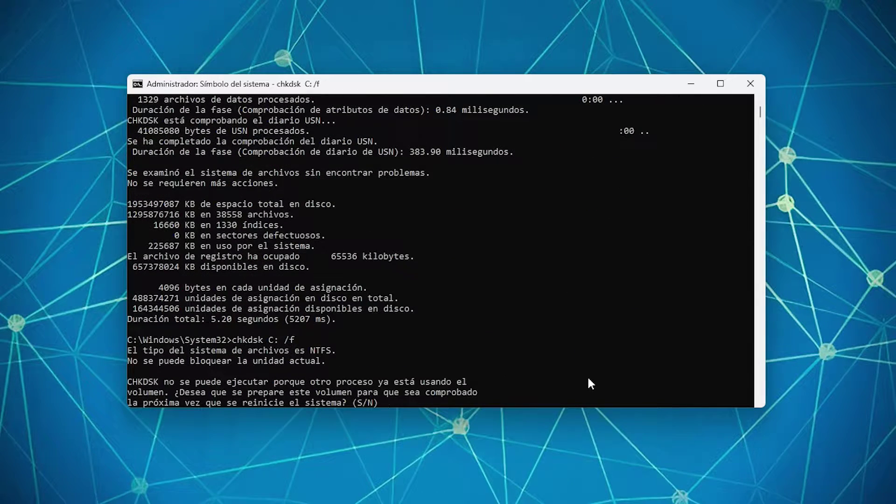
{"action": "type", "text": "s"}
{"action": "key", "text": "BackSpace"}
{"action": "type", "text": "n"}
{"action": "key", "text": "Return"}
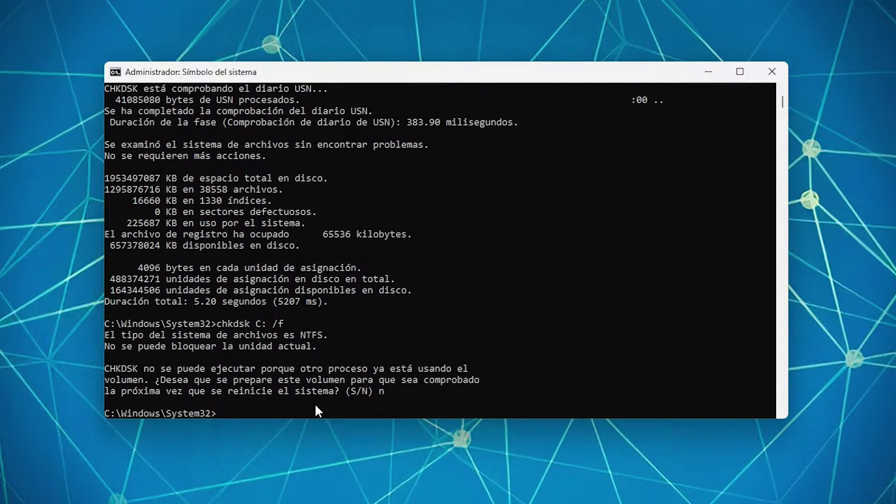
Scan the Windows system files with sfc /scannow
{"action": "type", "text": "sfc /scannow"}
{"action": "key", "text": "Return"}
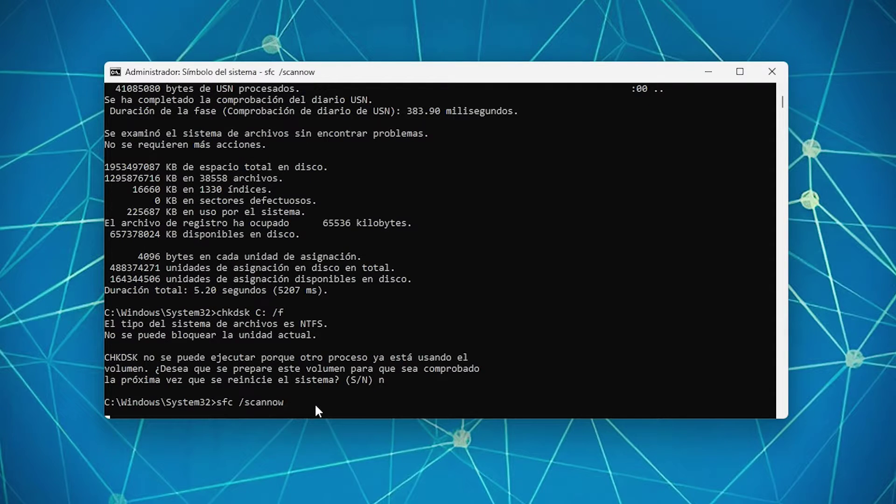
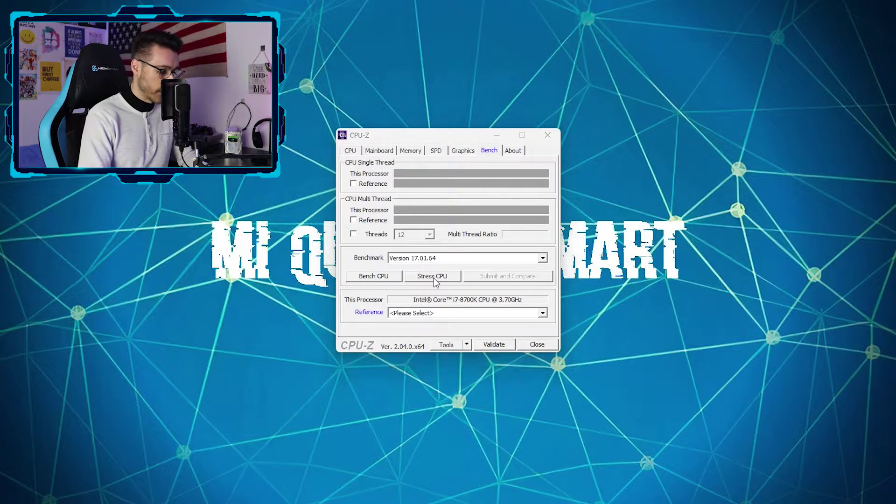
Launch HWMonitor and allow it to make changes to the device
{"action": "key", "text": "super"}
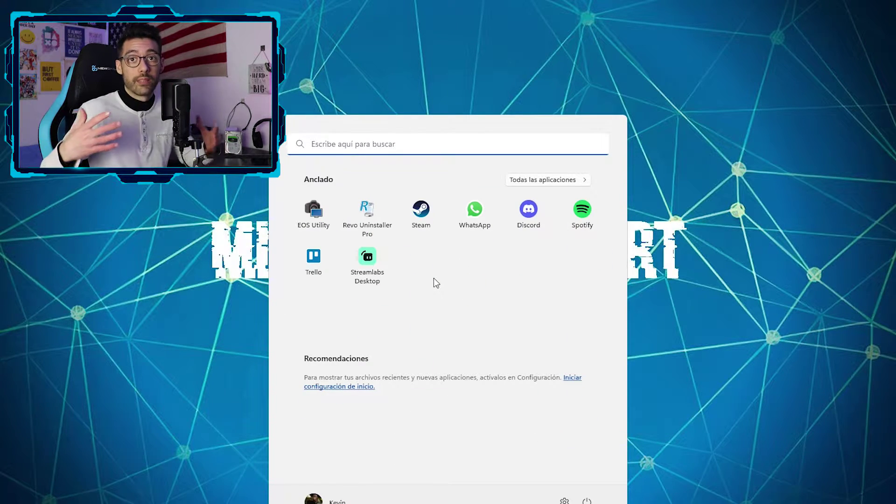
{"action": "type", "text": "hwmonitor"}
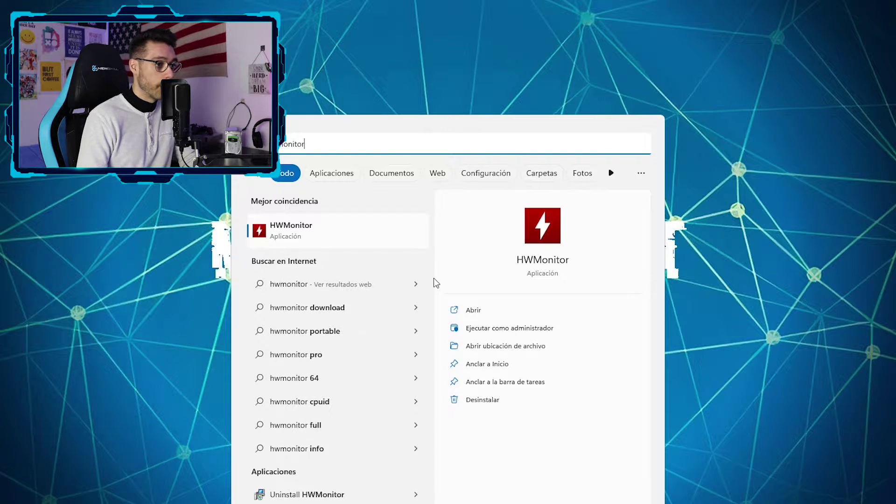
{"action": "key", "text": "Return"}
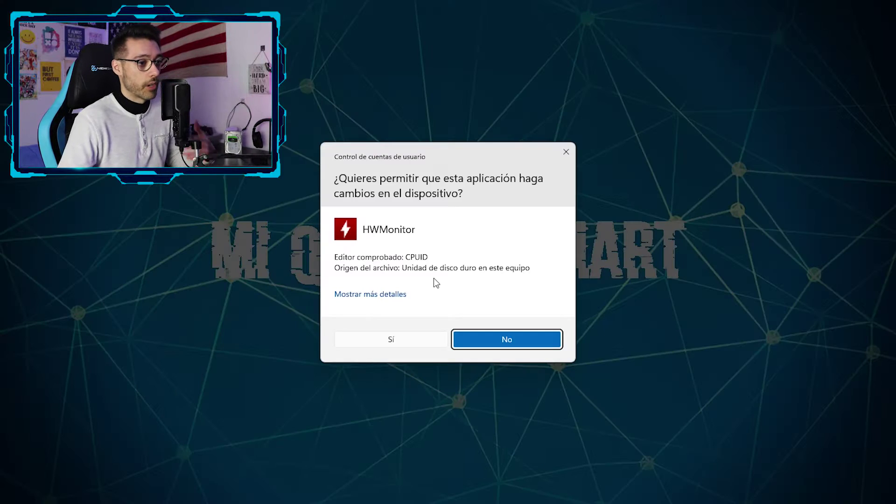
{"action": "left_click", "coordinate": [398, 337]}
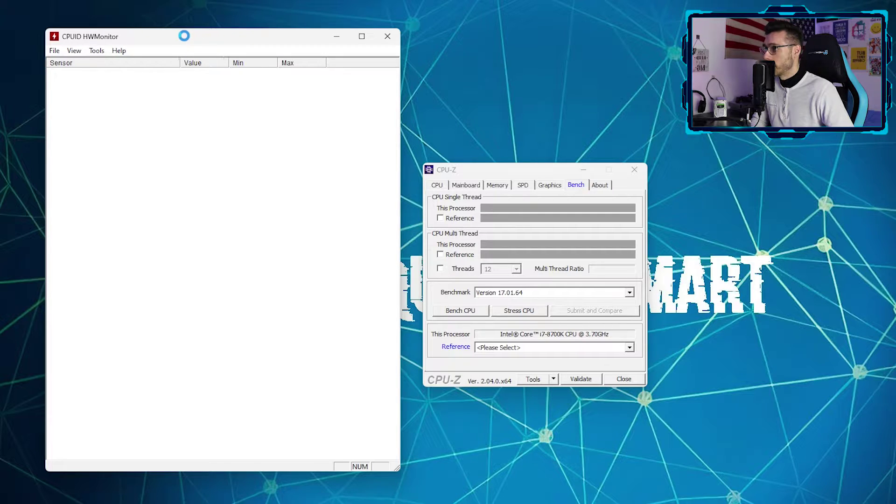
Collapse the motherboard, memory, drive and graphics groups in HWMonitor, leaving only the Intel Core i7 8700K sensors expanded
{"action": "left_click_drag", "start_coordinate": [371, 117], "coordinate": [367, 82]}
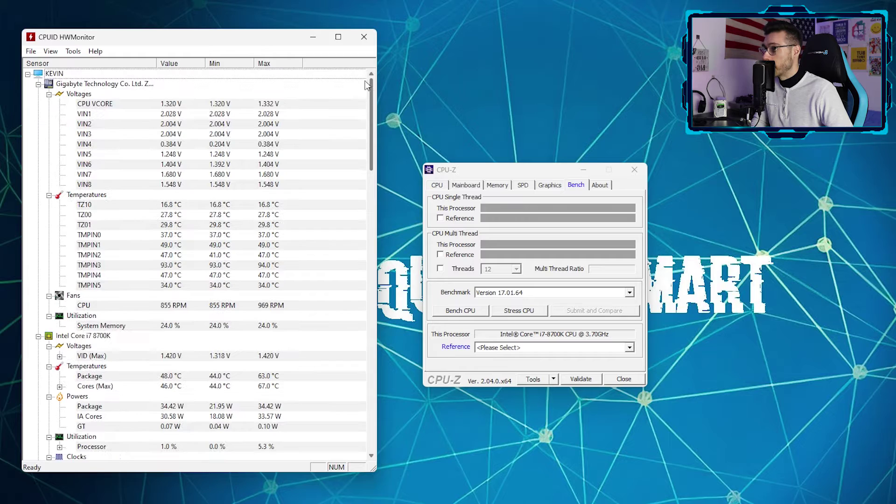
{"action": "left_click", "coordinate": [38, 84]}
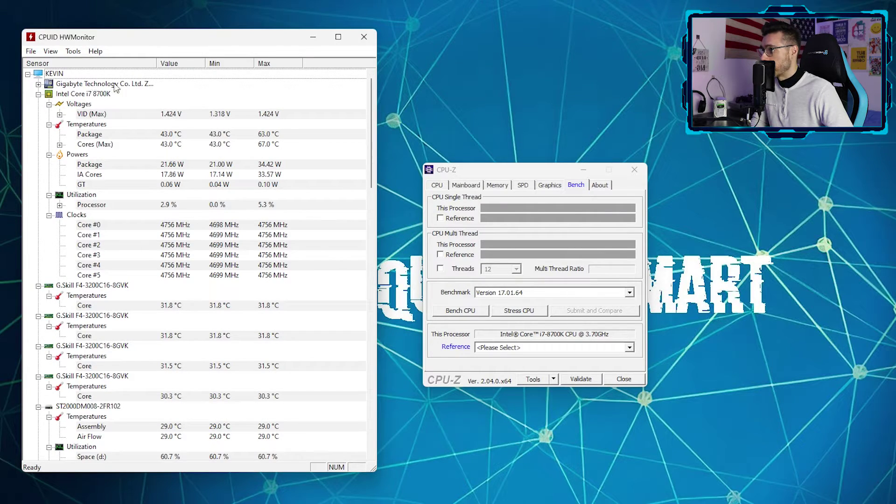
{"action": "left_click", "coordinate": [74, 94]}
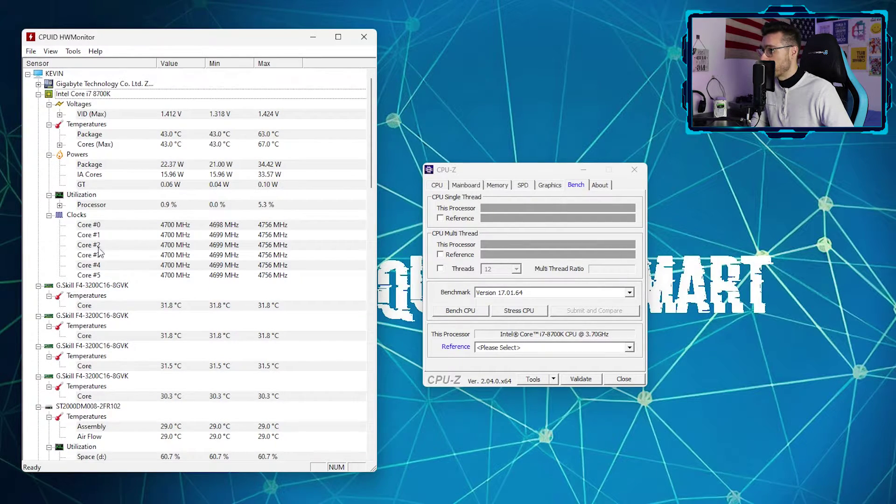
{"action": "left_click", "coordinate": [38, 285]}
{"action": "left_click", "coordinate": [38, 296]}
{"action": "left_click", "coordinate": [38, 305]}
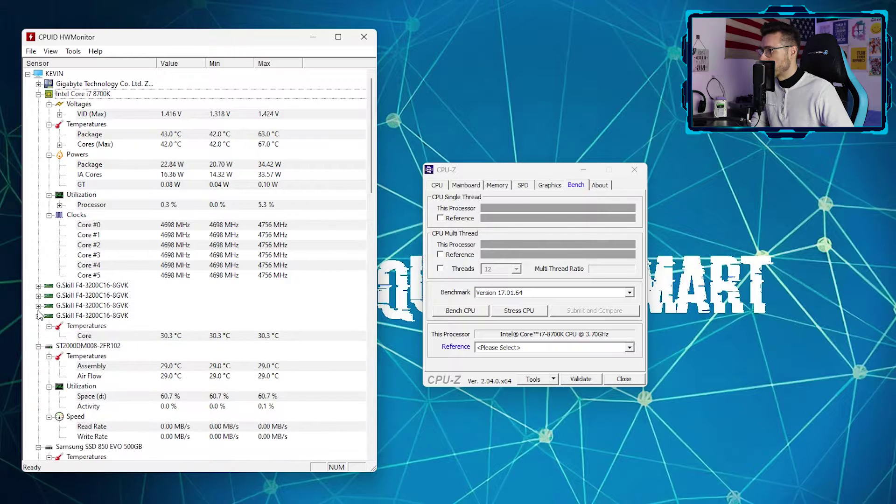
{"action": "left_click", "coordinate": [39, 315]}
{"action": "left_click", "coordinate": [38, 325]}
{"action": "left_click", "coordinate": [39, 335]}
{"action": "left_click", "coordinate": [38, 346]}
{"action": "left_click", "coordinate": [39, 355]}
{"action": "left_click", "coordinate": [38, 366]}
{"action": "left_click", "coordinate": [38, 376]}
{"action": "left_click", "coordinate": [39, 386]}
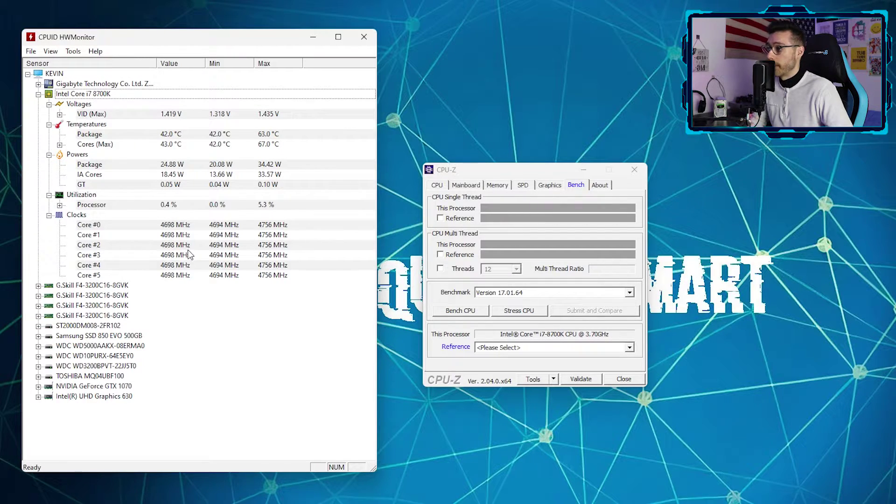
Run and stop the CPU stress test in CPU-Z, and check the processor's specifications against the HWMonitor readings
{"action": "key", "text": "alt+Tab"}
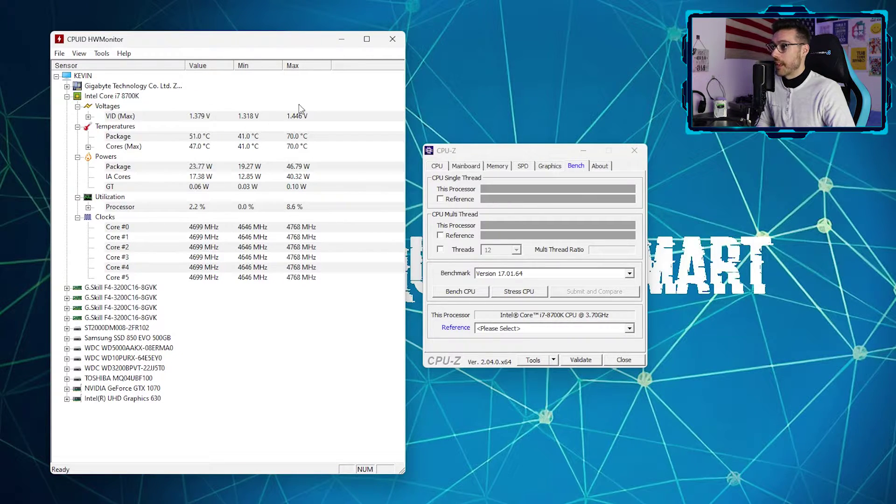
{"action": "left_click", "coordinate": [520, 293]}
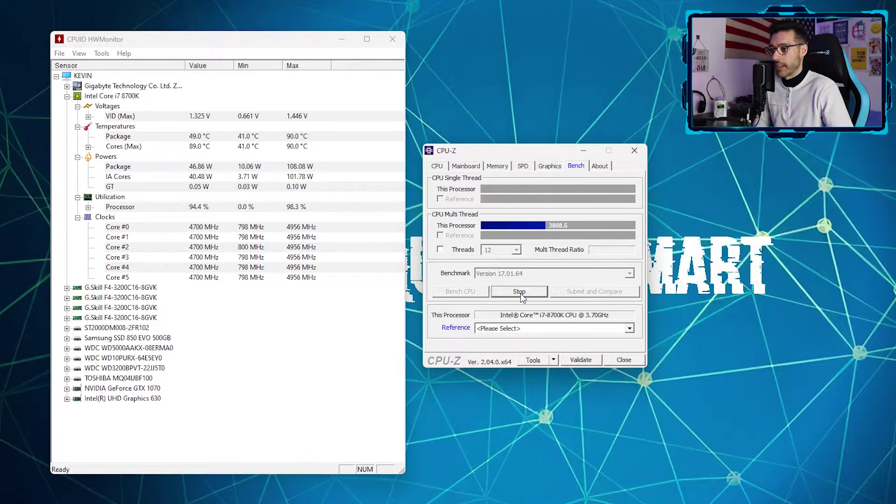
{"action": "left_click", "coordinate": [520, 294]}
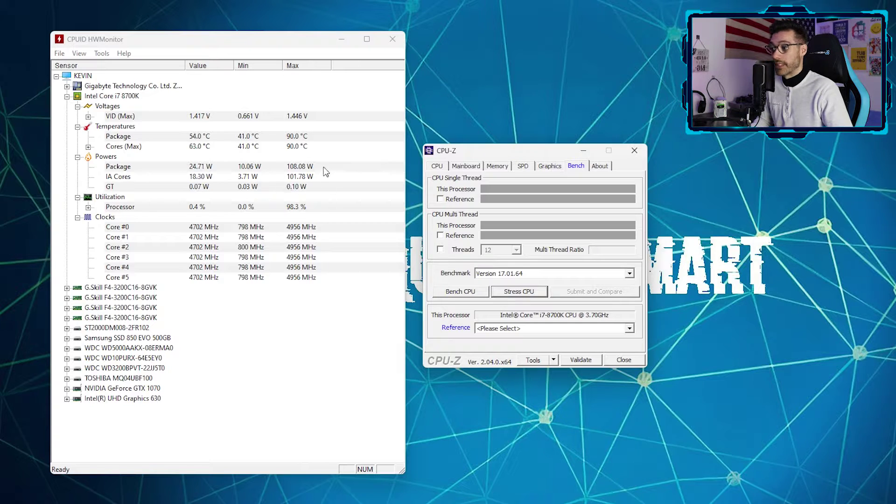
{"action": "left_click", "coordinate": [436, 166]}
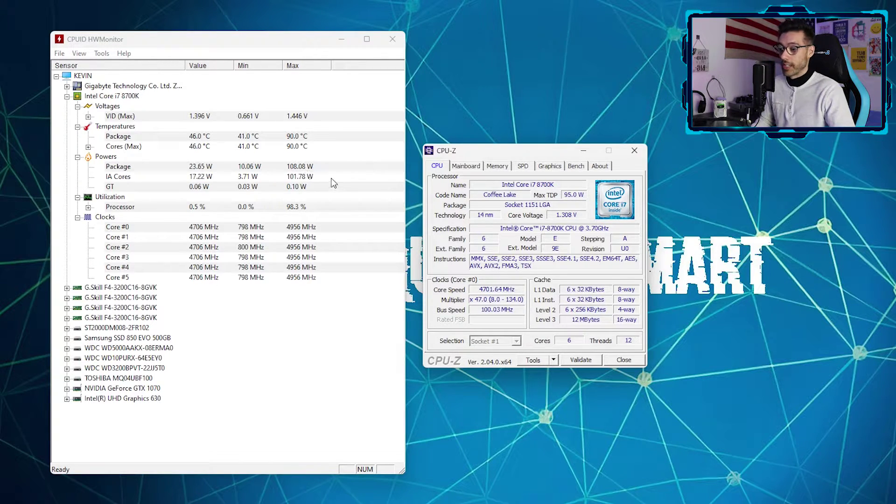
{"action": "left_click", "coordinate": [574, 166]}
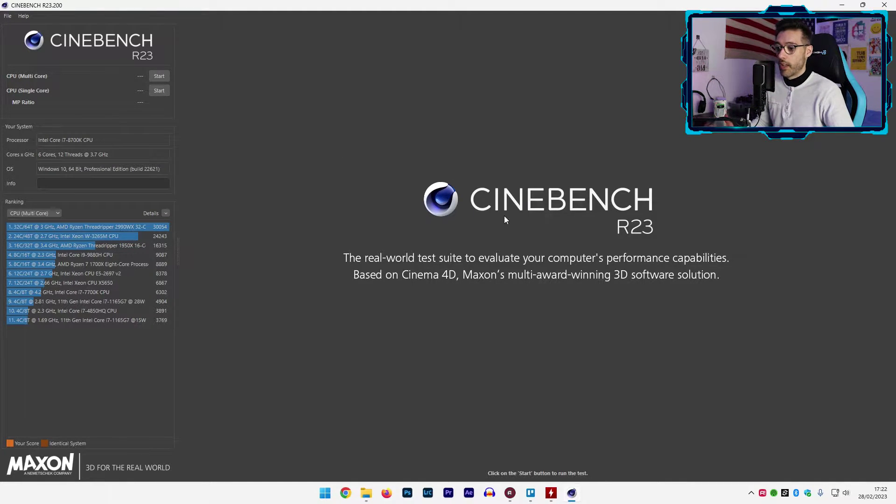
Place HWMonitor at the edge of Cinebench R23, and run the single-core and multi-core CPU tests
{"action": "left_click", "coordinate": [551, 492]}
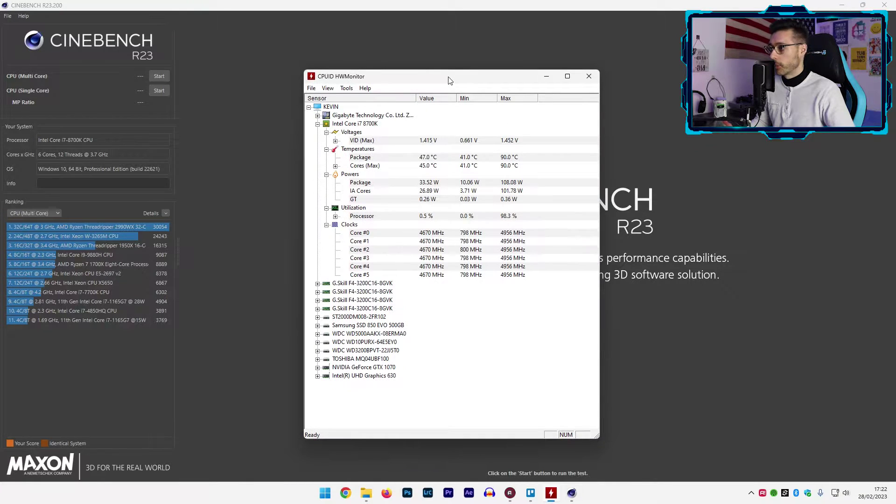
{"action": "left_click_drag", "start_coordinate": [450, 79], "coordinate": [15, 105]}
{"action": "key", "text": "alt+Tab"}
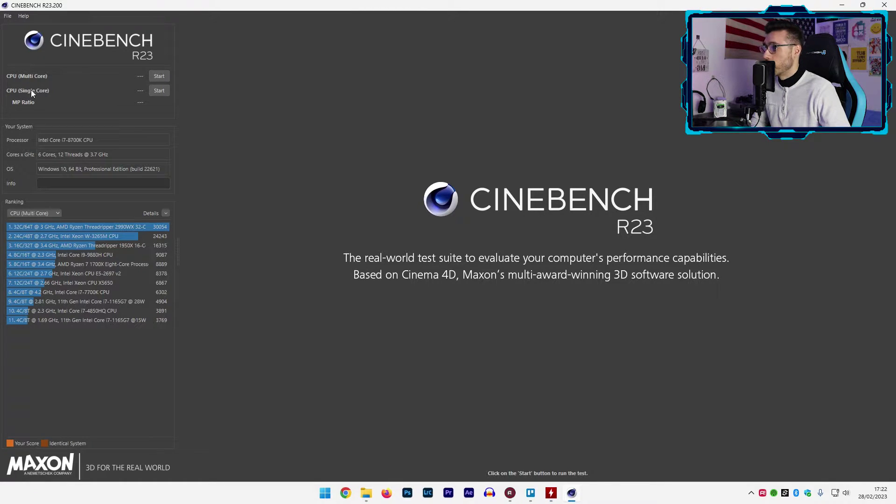
{"action": "left_click", "coordinate": [158, 89]}
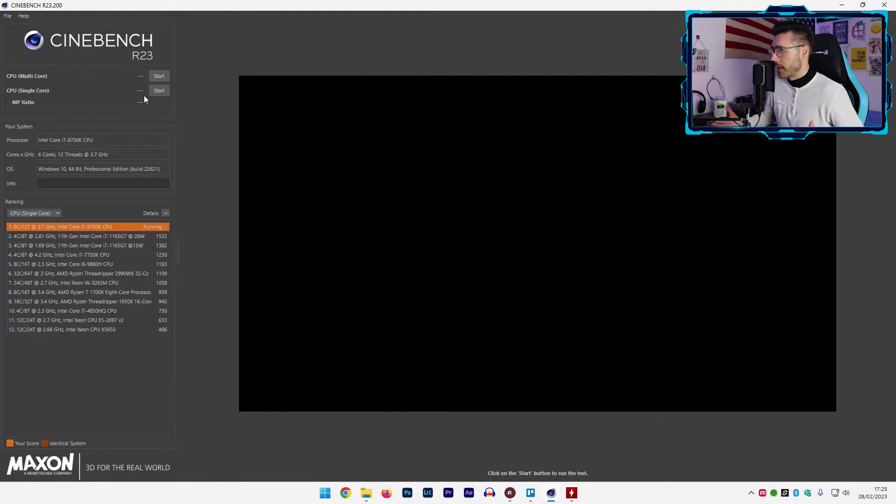
{"action": "left_click", "coordinate": [158, 75]}
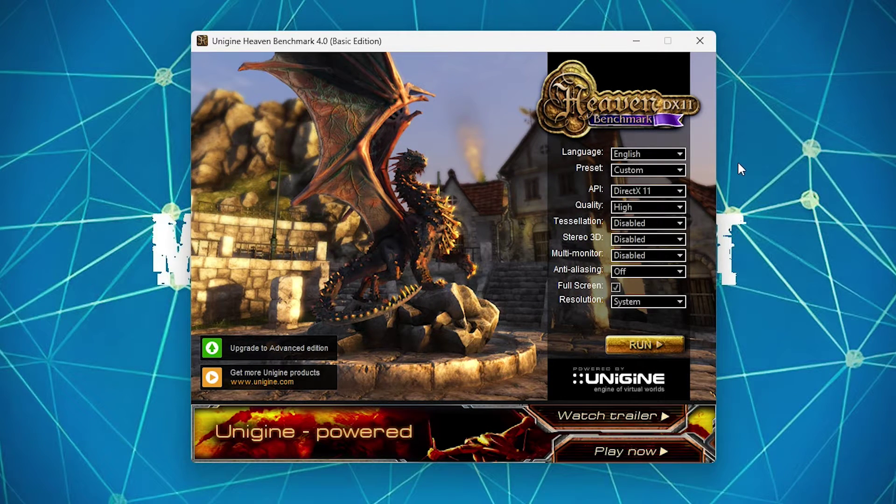
In Unigine Heaven Benchmark, choose English as the language and DirectX 11 as the API, and open the quality options
{"action": "left_click", "coordinate": [668, 154]}
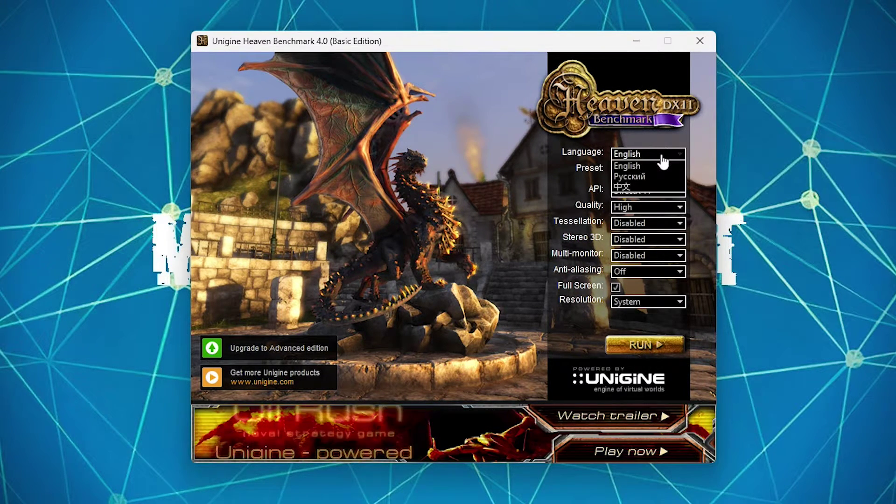
{"action": "left_click", "coordinate": [629, 167]}
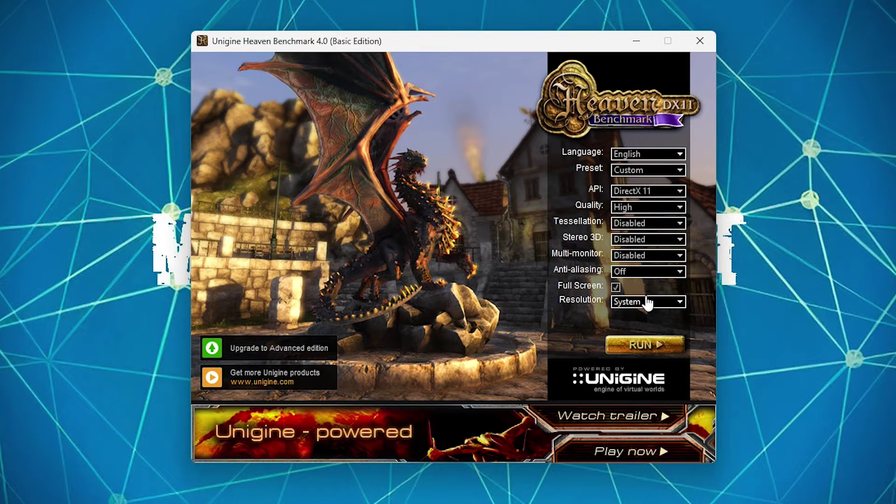
{"action": "left_click", "coordinate": [657, 194]}
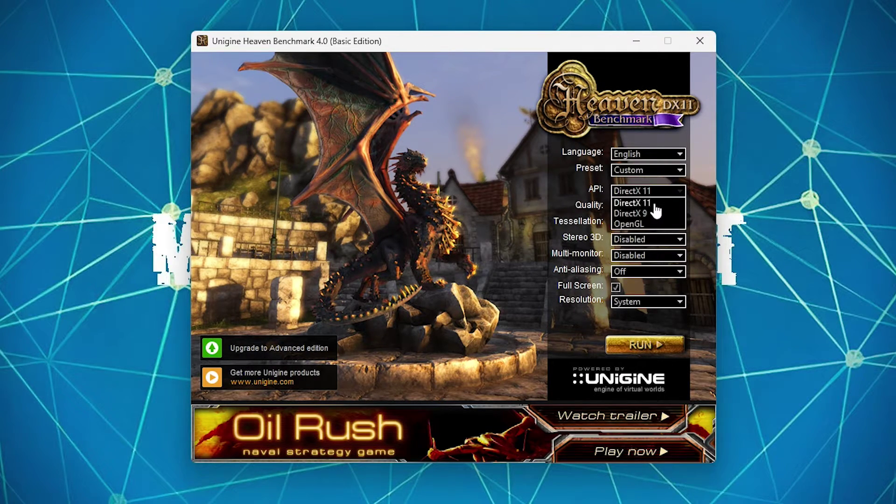
{"action": "left_click", "coordinate": [655, 205]}
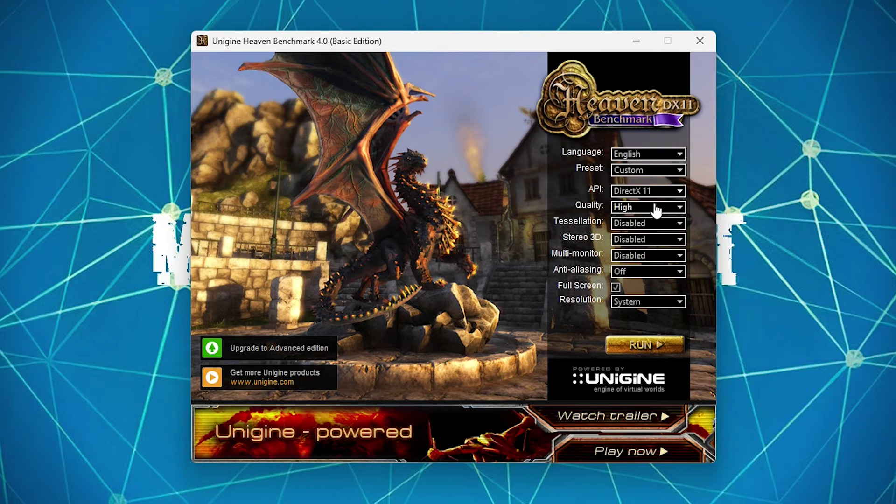
{"action": "left_click", "coordinate": [656, 214]}
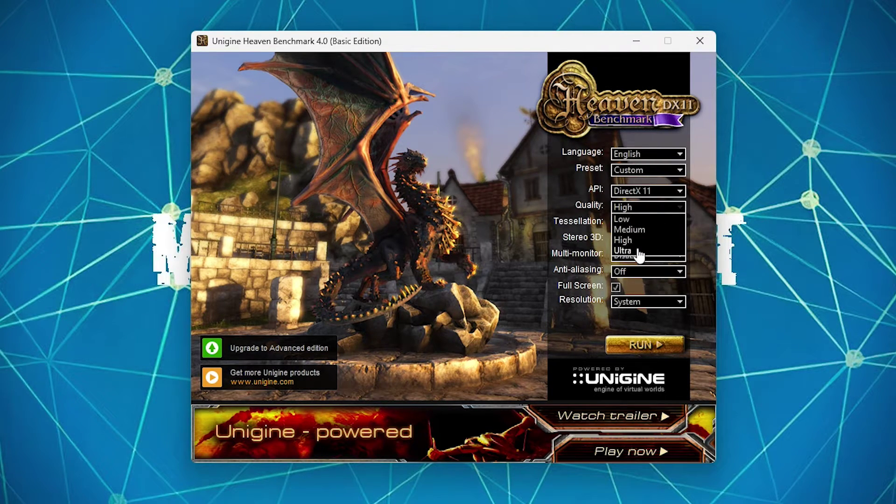